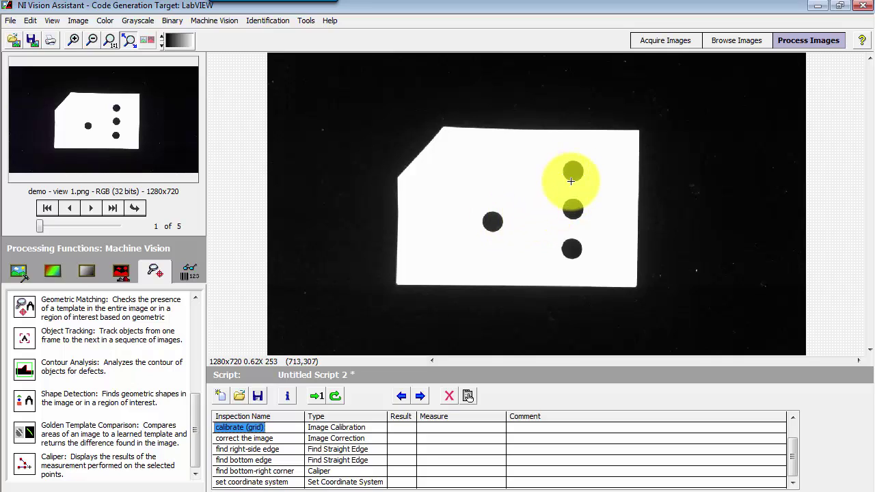
Step: Play through the part image set, stop it, and return to an earlier image
click(93, 208)
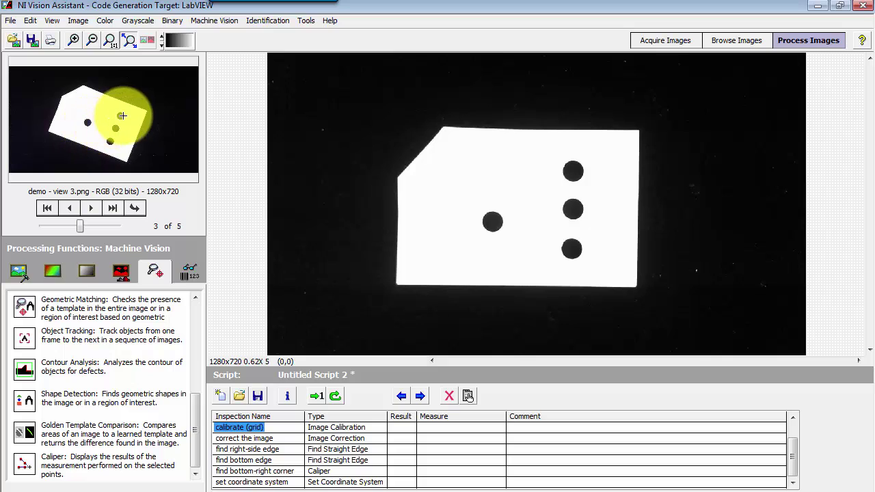
click(90, 208)
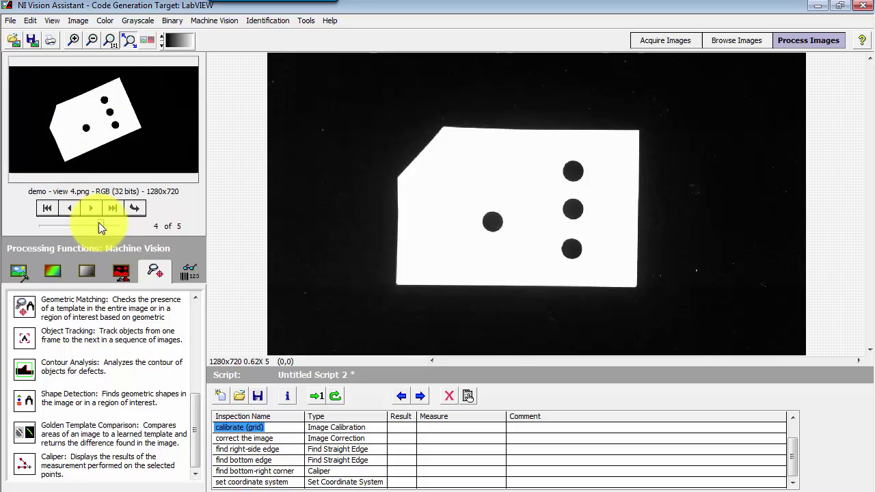
drag(99, 225, 32, 224)
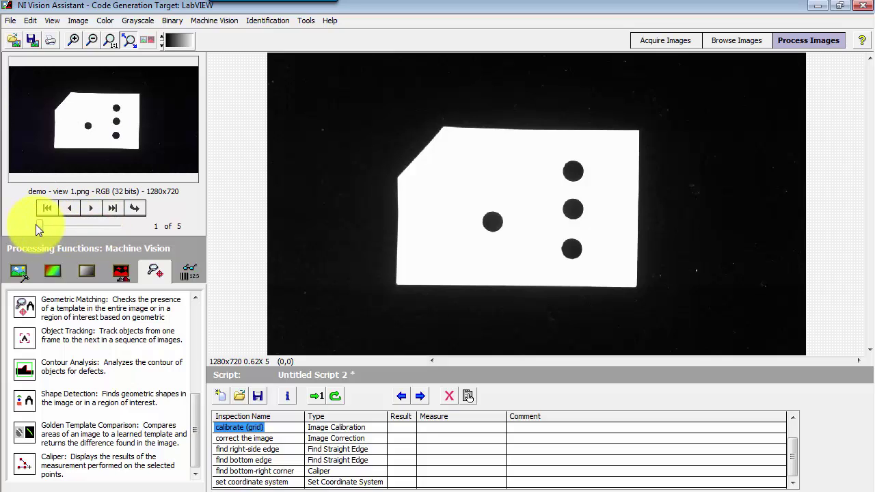
Step: Show the image correction, right and bottom edges, corner and coordinate system steps at 1X zoom
click(350, 437)
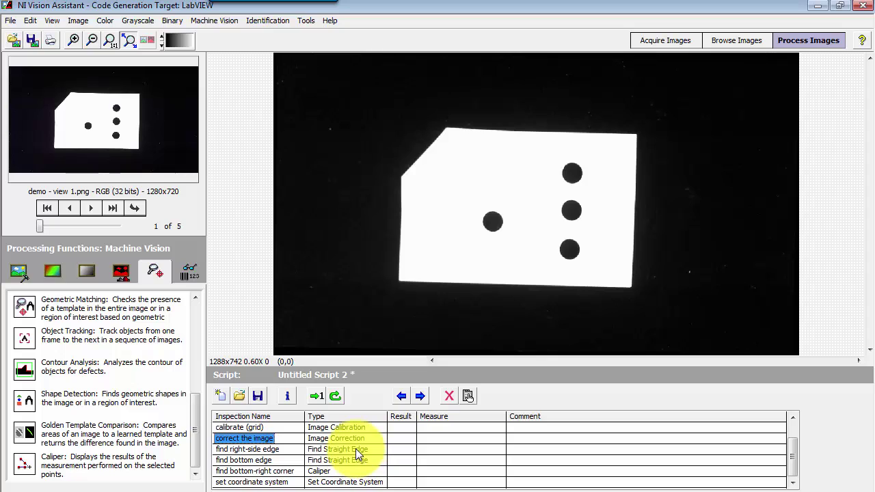
click(356, 449)
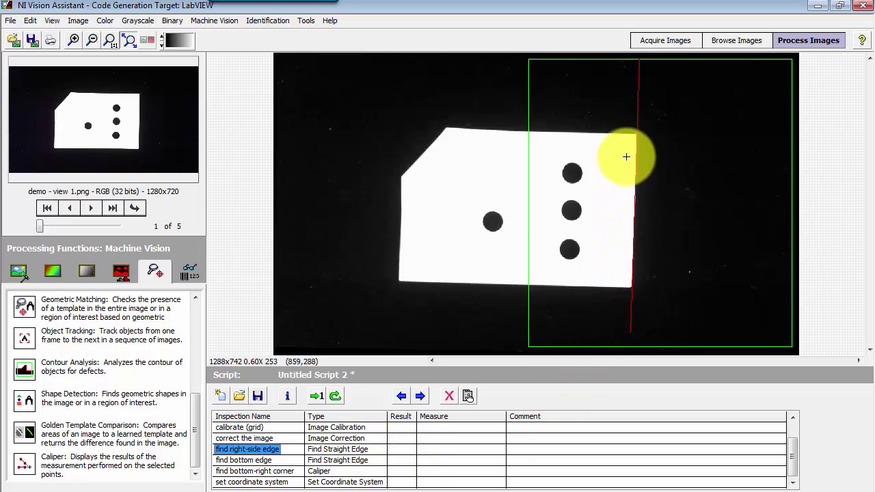
click(382, 460)
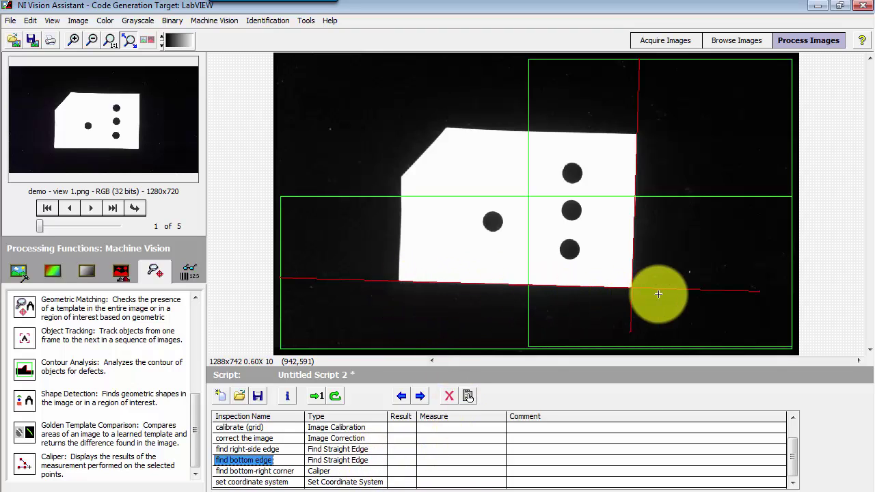
click(331, 472)
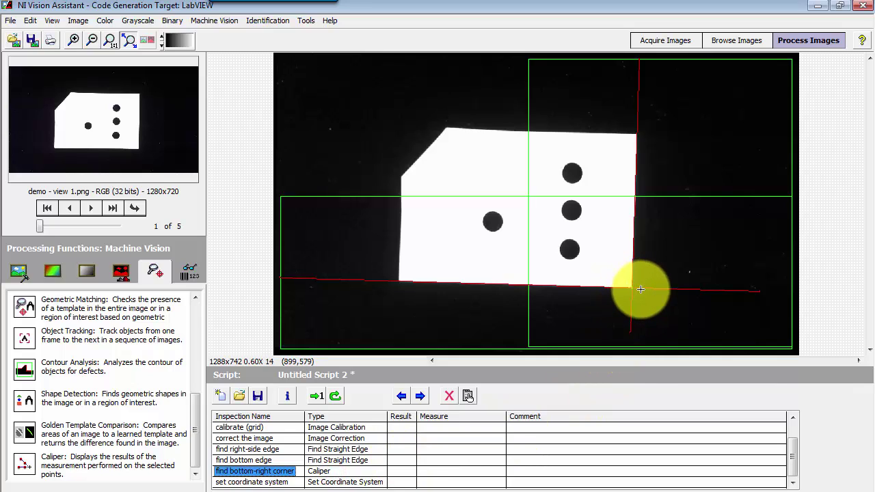
click(75, 39)
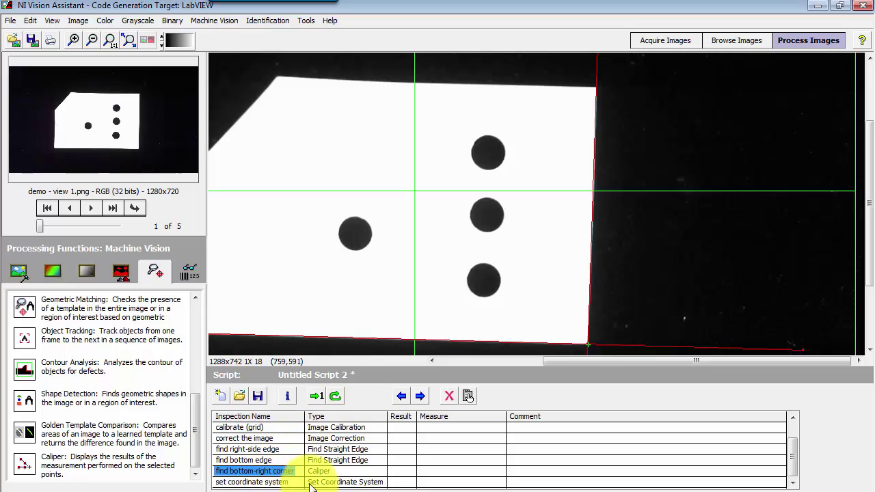
click(339, 484)
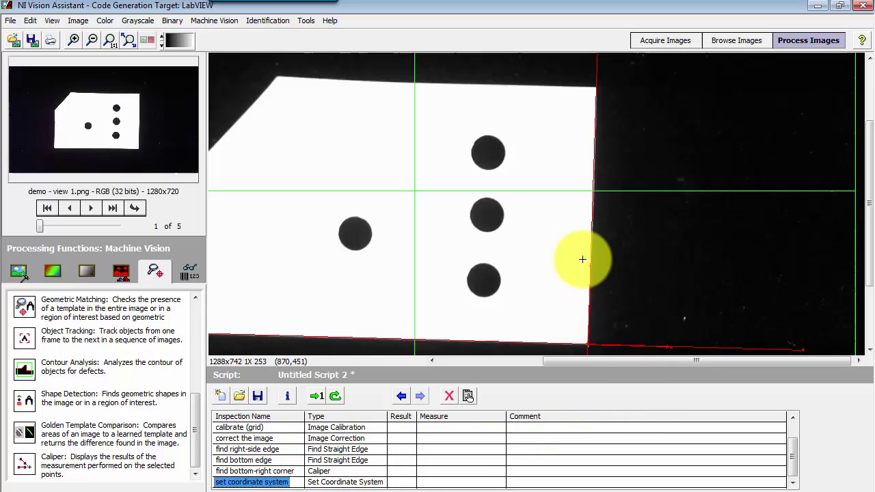
click(70, 209)
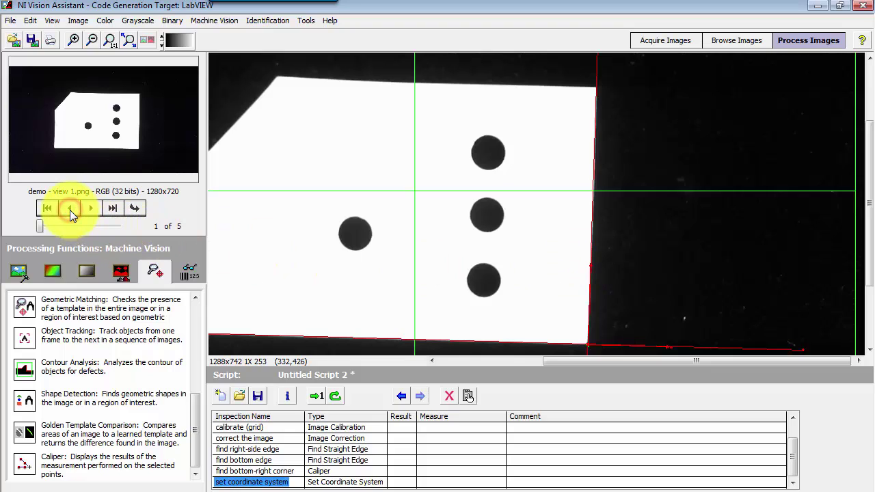
click(91, 208)
click(134, 209)
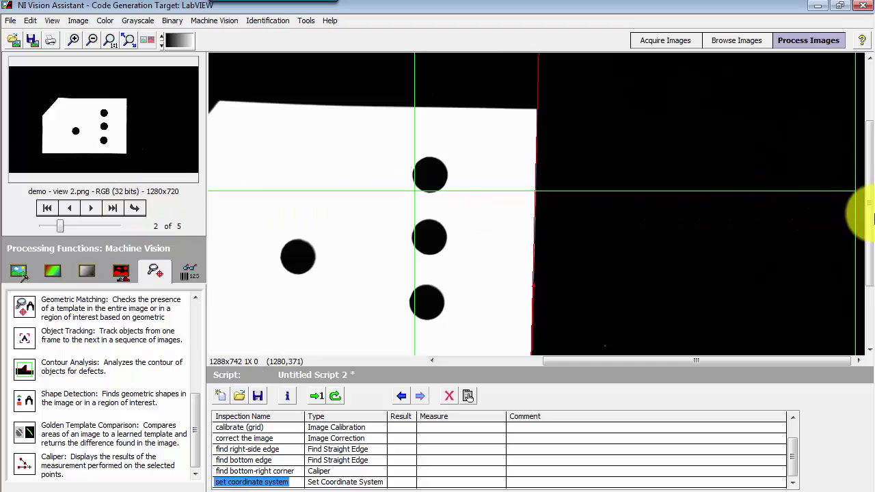
scroll(869, 253, down, 2)
click(94, 207)
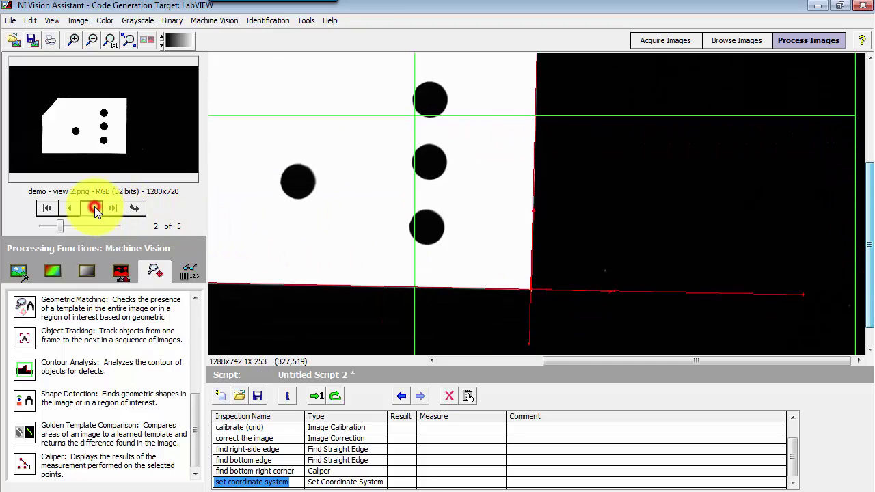
click(135, 209)
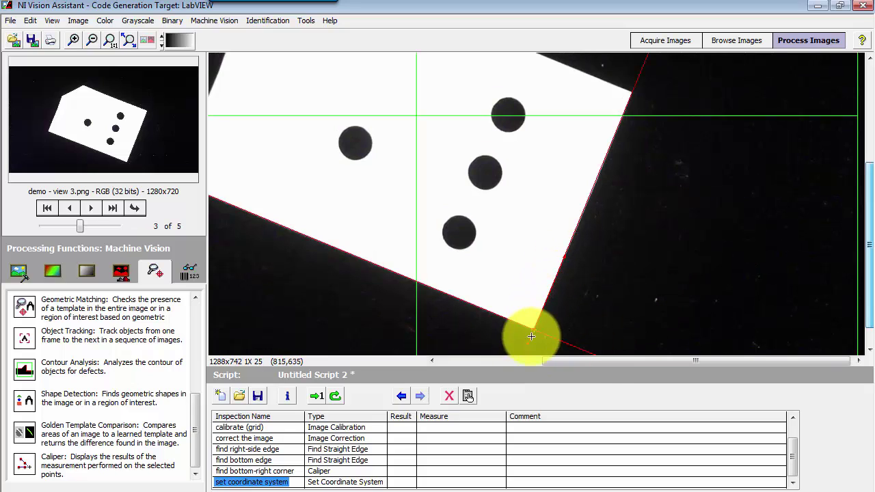
click(48, 209)
click(135, 210)
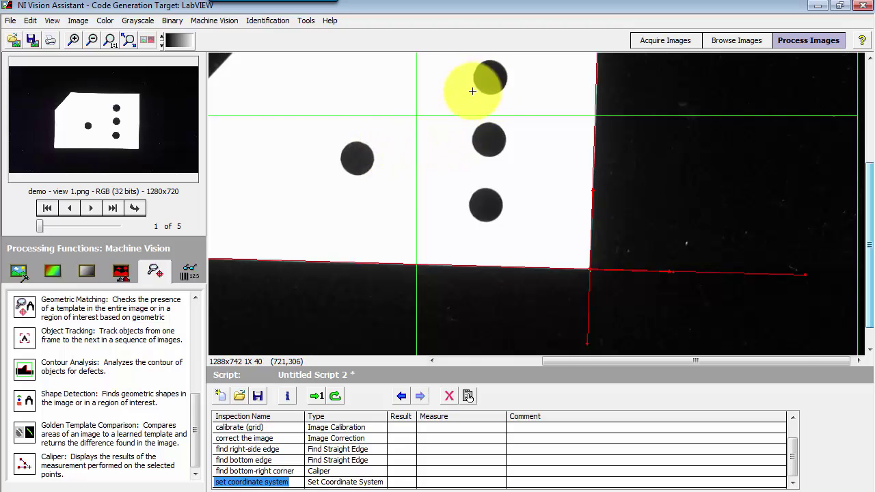
Step: Add an Edge Detector with a left-to-top hole line ROI, finding one edge at 559.00, 402.37
click(197, 416)
drag(198, 386, 200, 316)
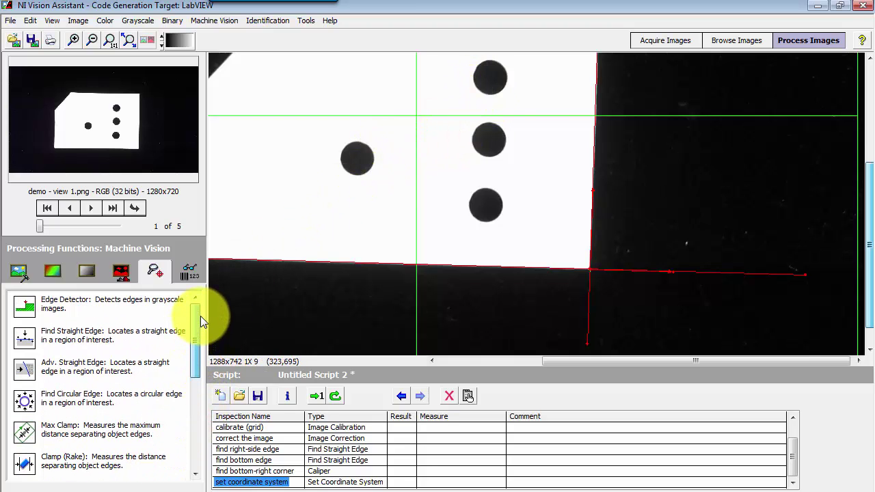
click(147, 304)
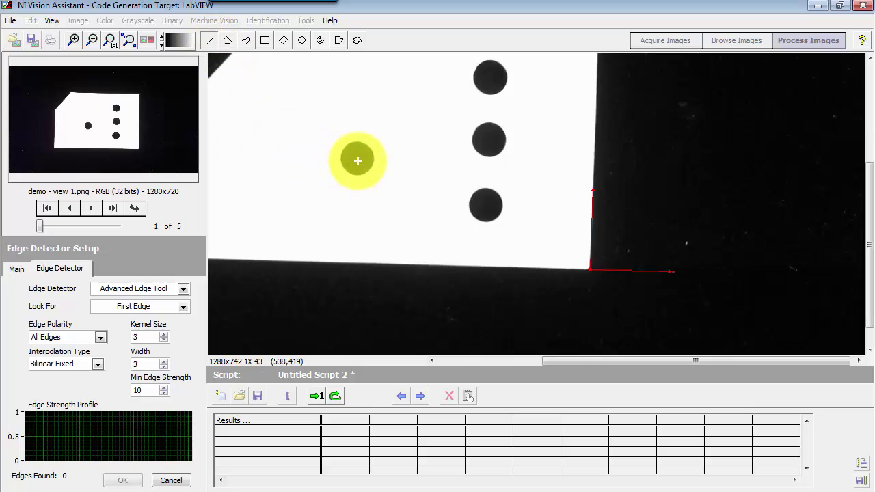
drag(357, 159, 490, 76)
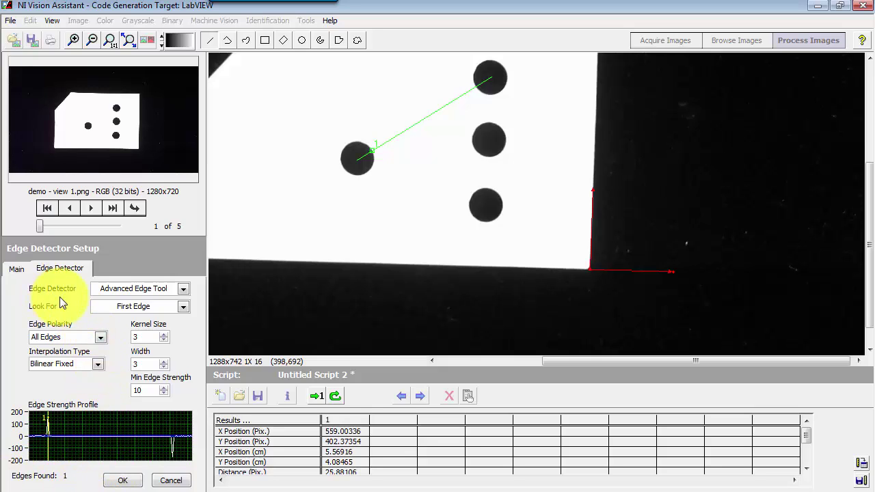
Step: Look for First & Last Edge, finding two edges at 25.88106 and 204.56085 pixels
click(185, 307)
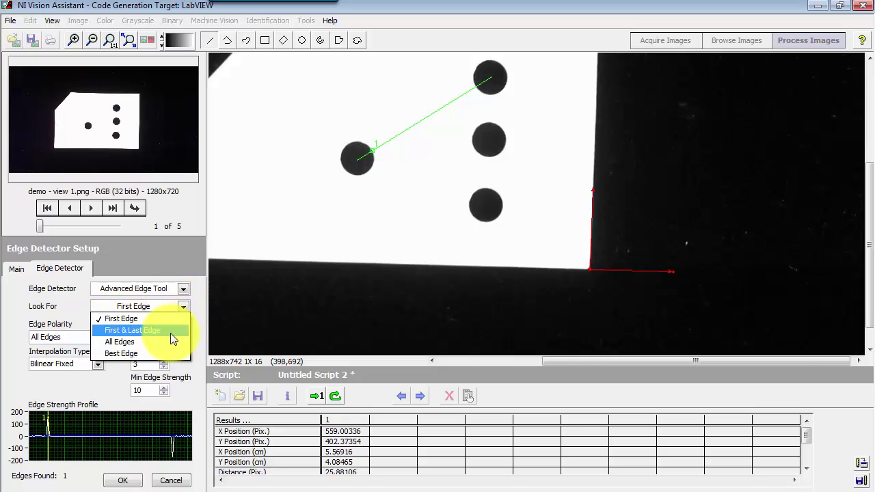
click(171, 331)
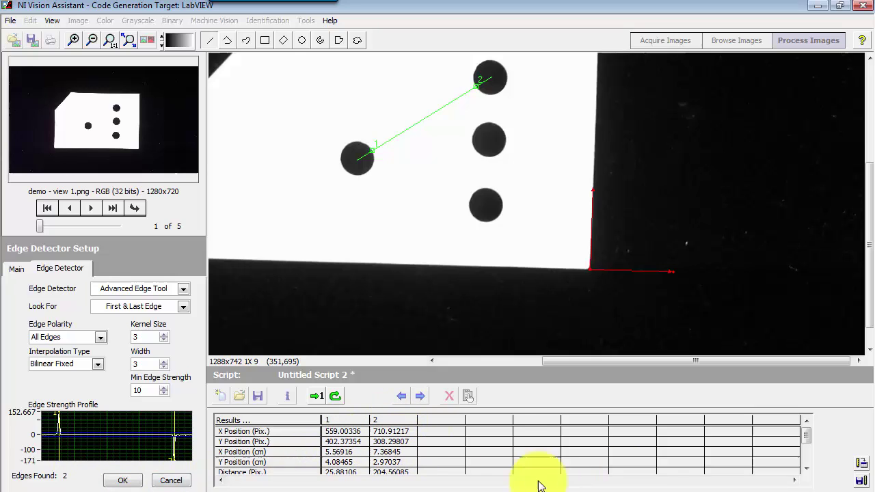
drag(807, 438, 807, 452)
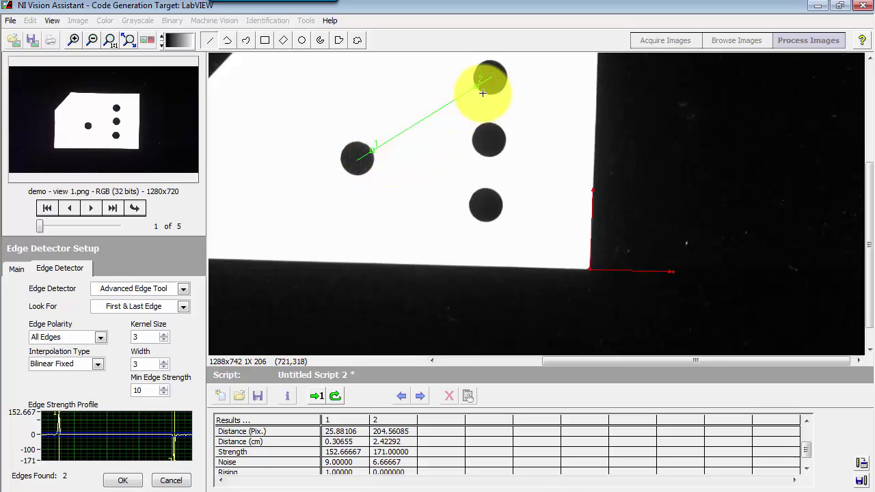
Step: Rename the step 'hole edges', keeping it repositioned by 'set coordinate system'
click(15, 270)
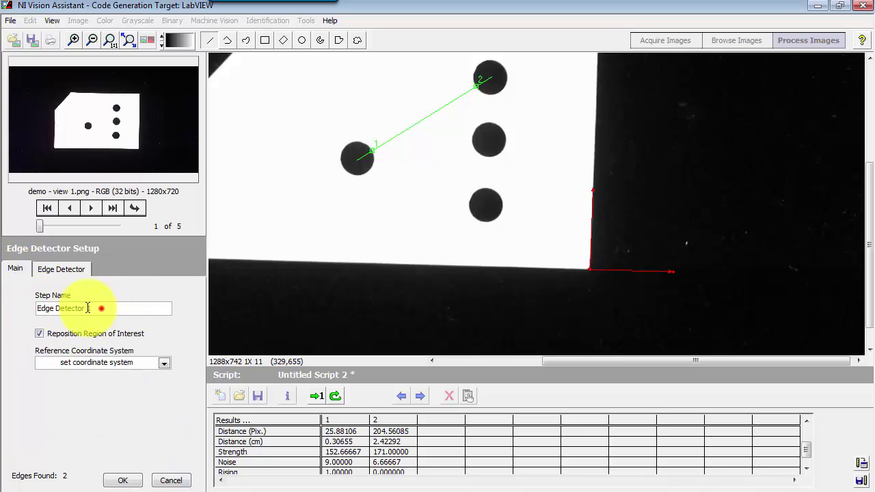
drag(101, 308, 12, 305)
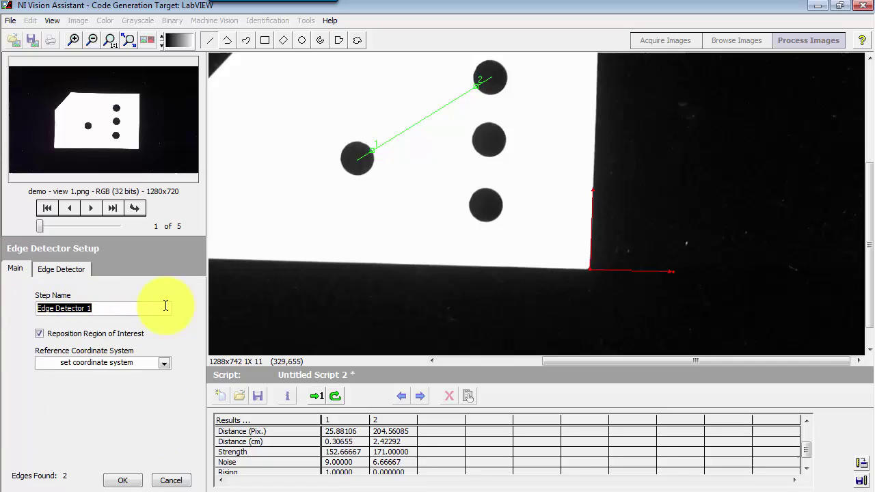
text(hole edges)
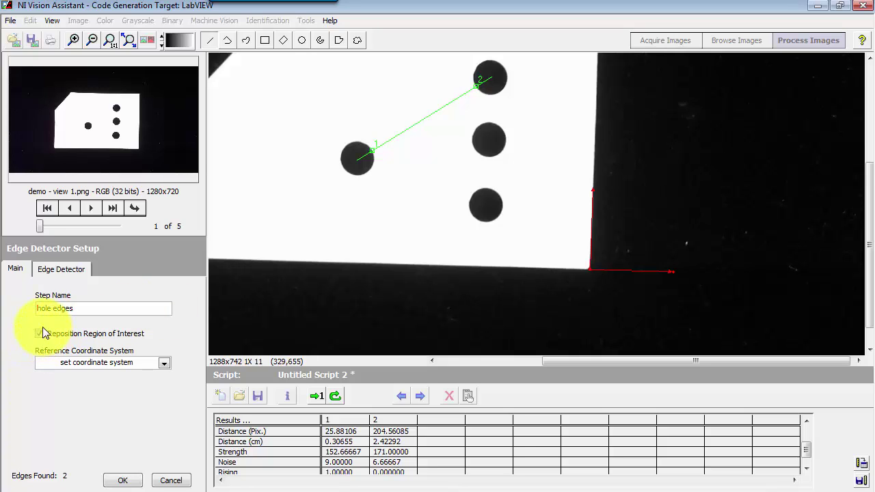
click(164, 363)
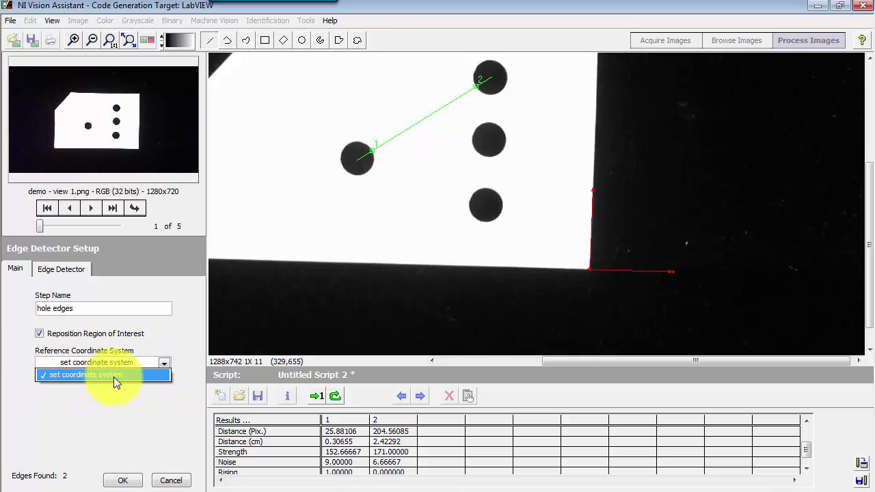
click(121, 410)
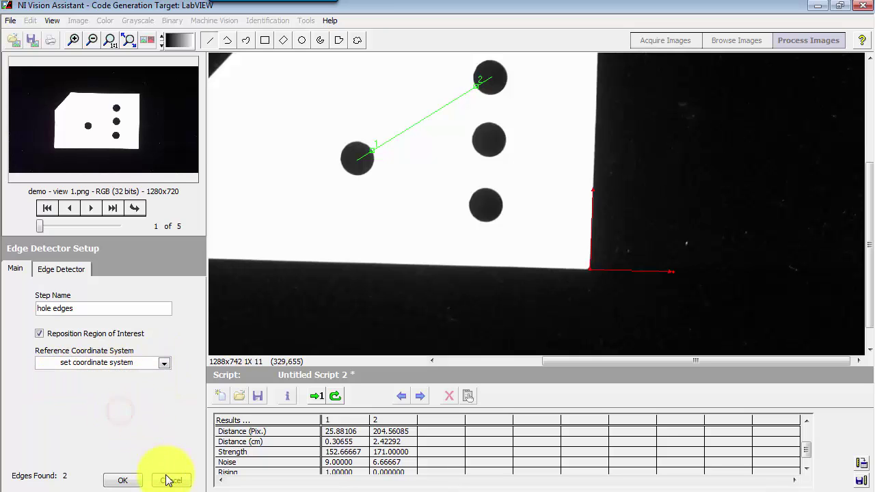
Step: Confirm the 'hole edges' step into the script as its seventh step and select it
click(137, 480)
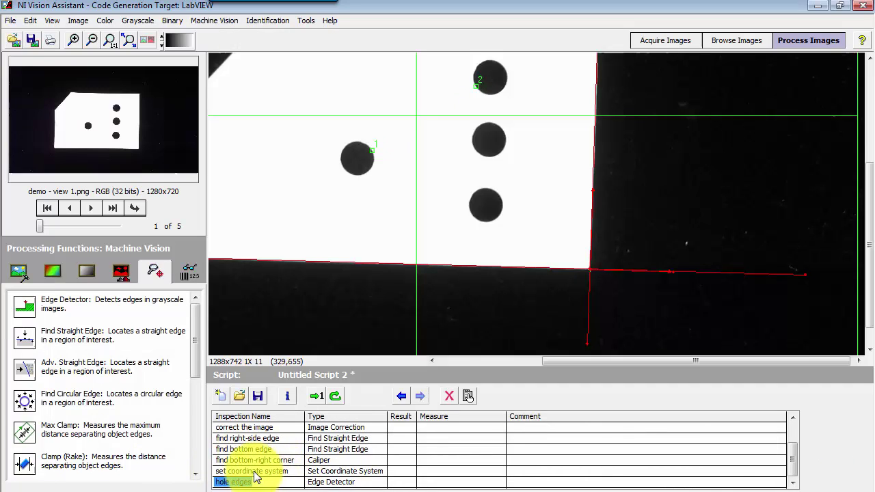
click(243, 482)
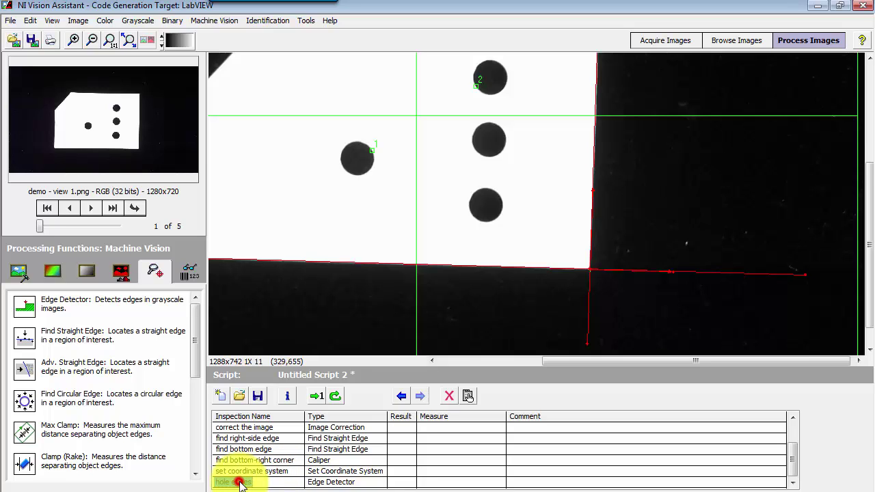
Step: Reopen 'hole edges' and confirm its line tracks the holes on images 2 through 4
double_click(241, 482)
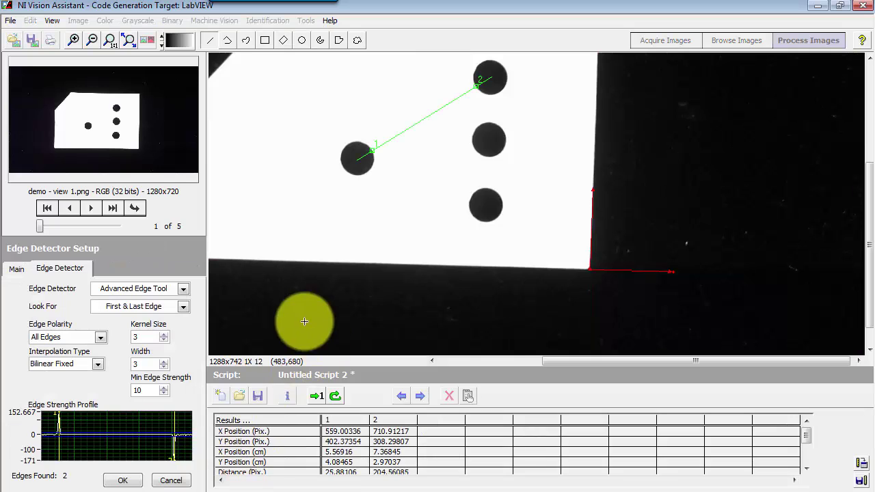
click(90, 208)
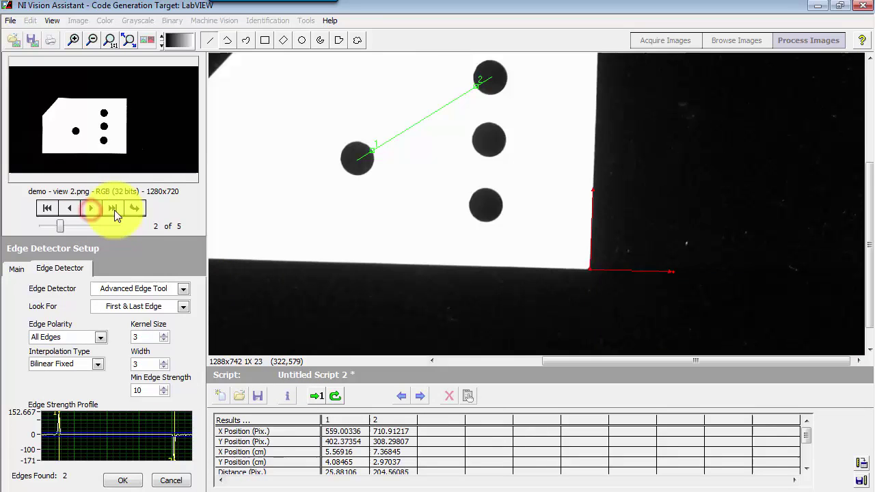
click(137, 207)
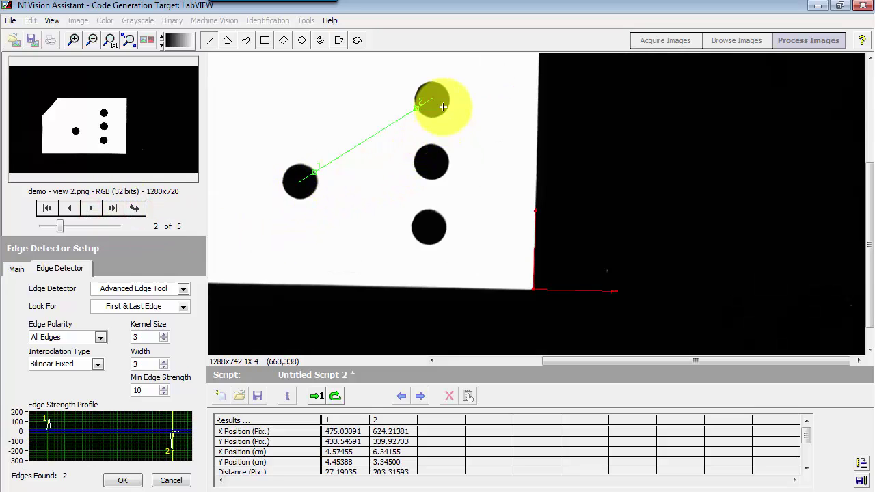
click(91, 209)
click(137, 210)
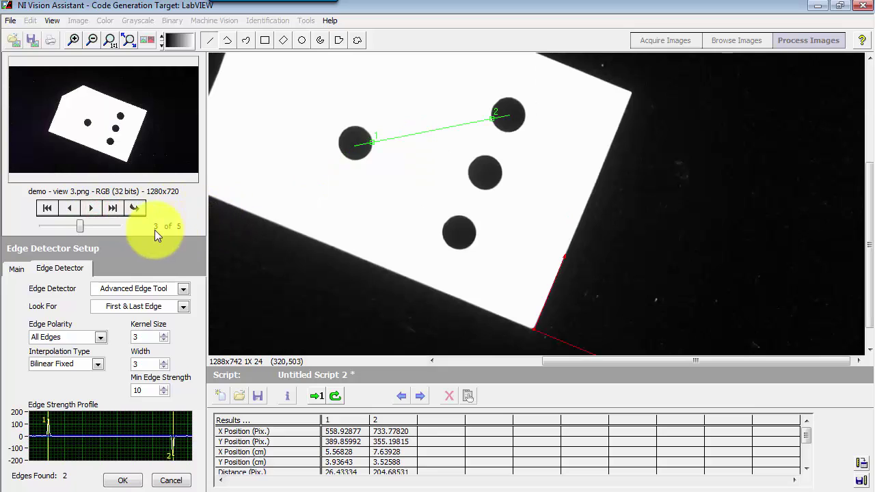
click(133, 208)
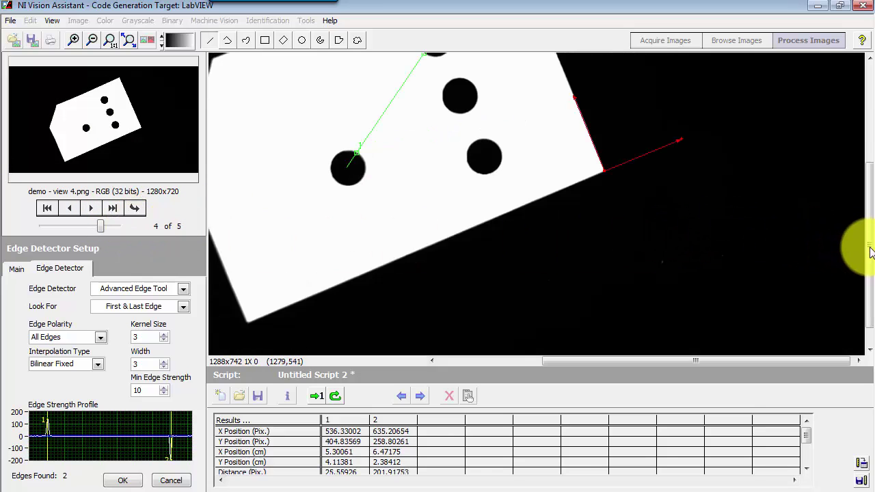
drag(868, 247, 863, 203)
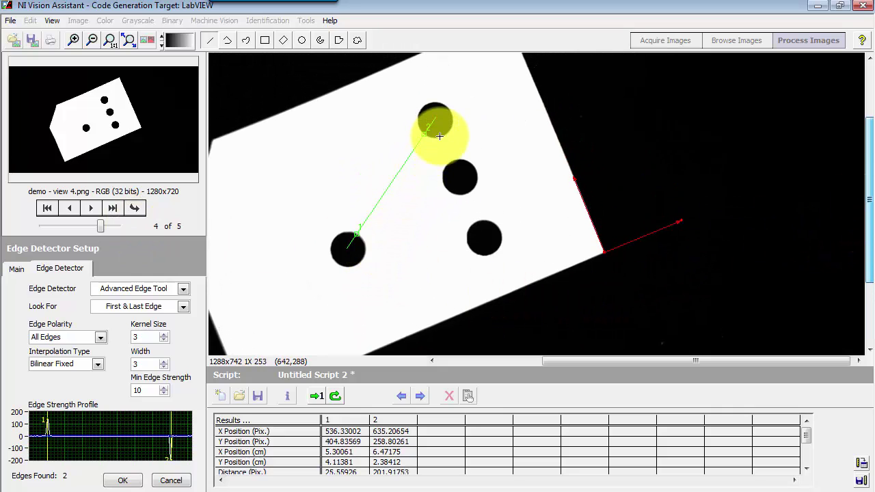
Step: Turn off Reposition Region of Interest and browse images 1 to 3, now finding 0 edges
click(15, 268)
click(40, 334)
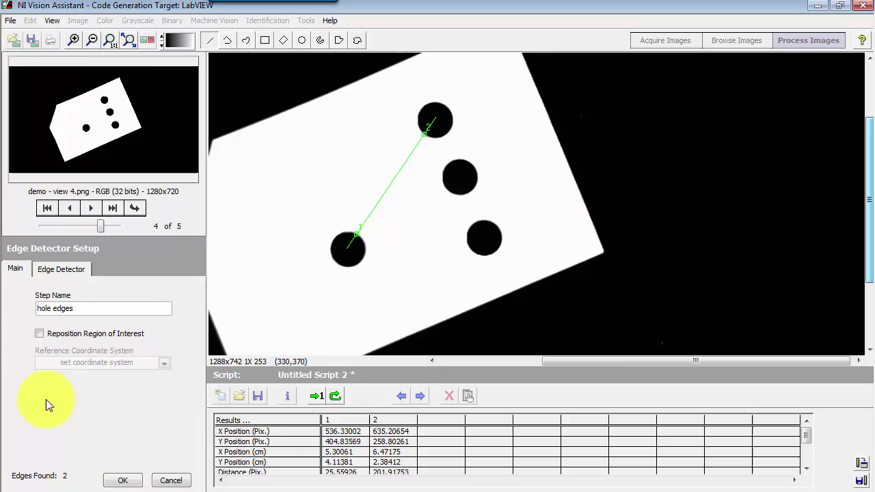
click(48, 207)
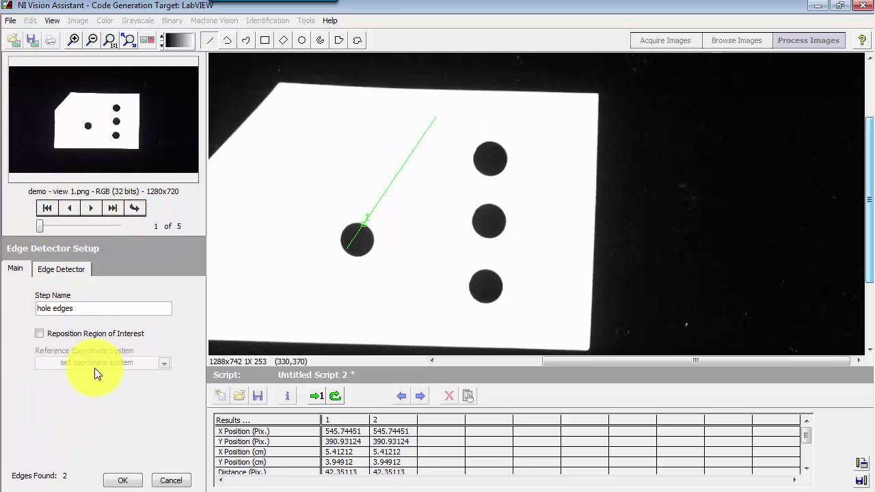
click(91, 208)
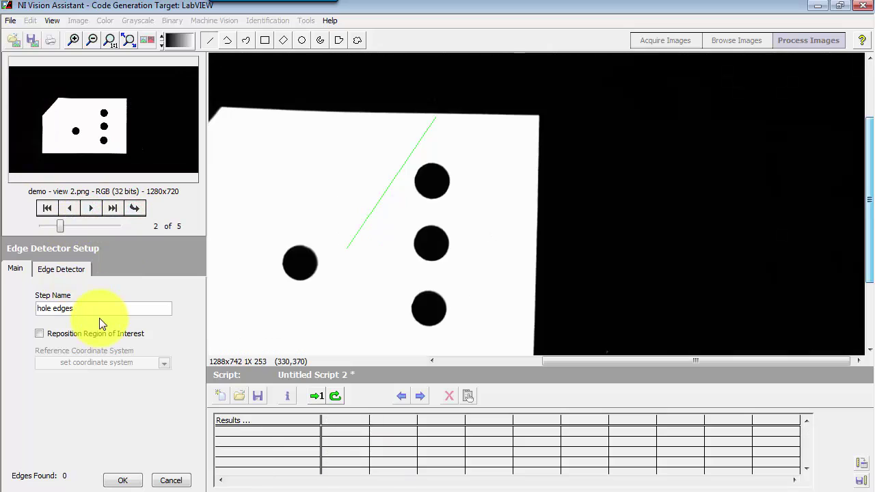
click(113, 207)
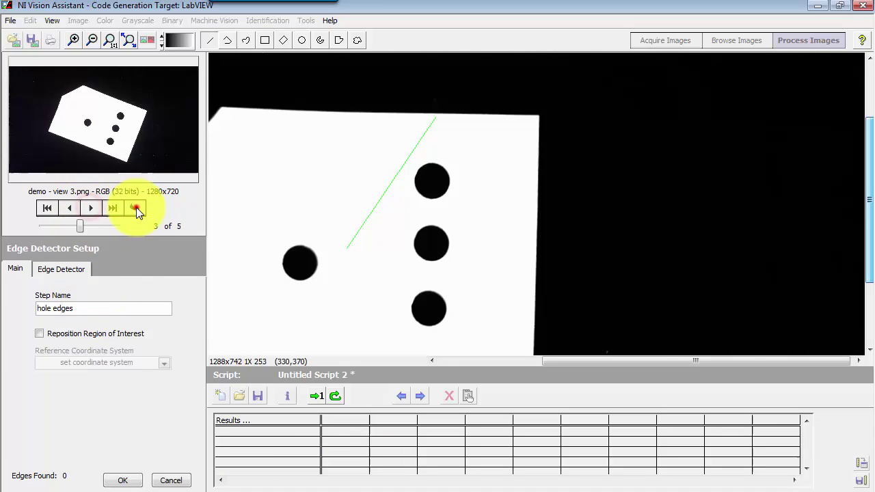